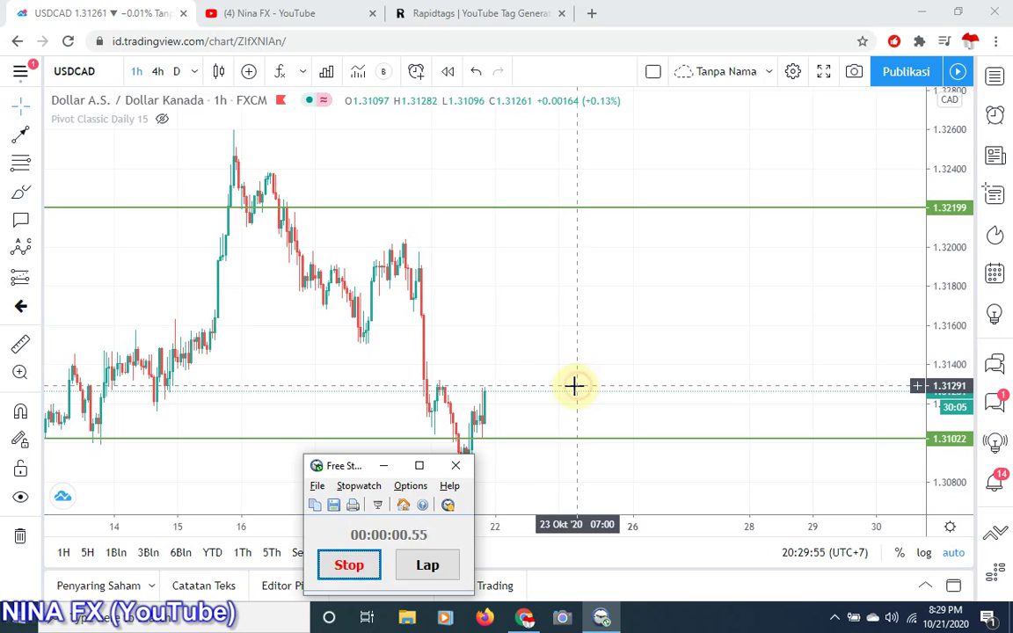
- Remove all drawings, including the green lines at 1.32199 and 1.31022, from the USDCAD chart
left_click(613, 317)
scroll(613, 316, "up", 1)
scroll(613, 317, "up", 1)
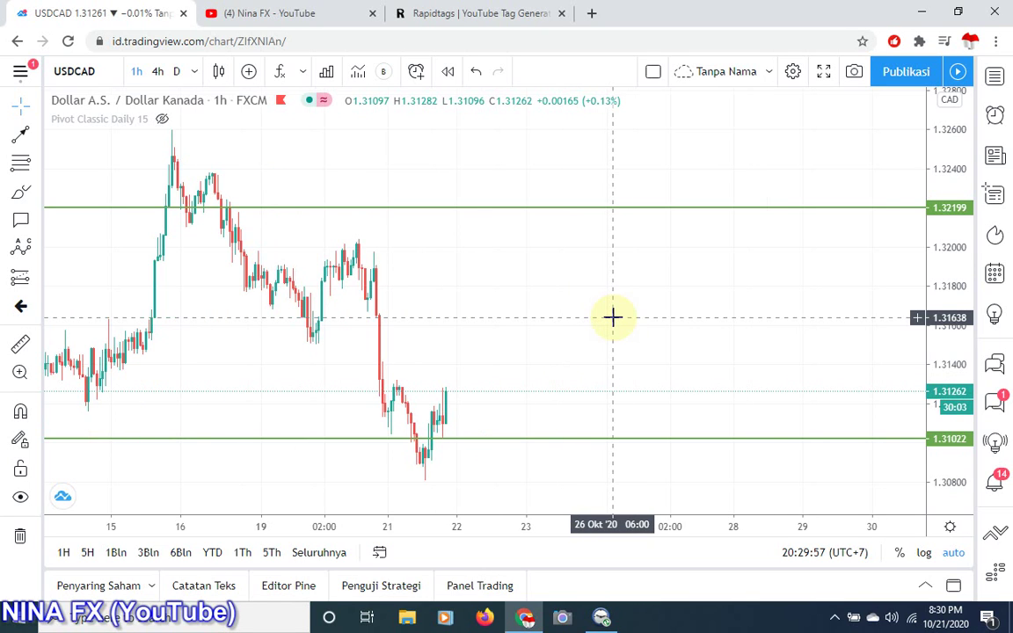
scroll(613, 316, "up", 1)
scroll(613, 317, "down", 1)
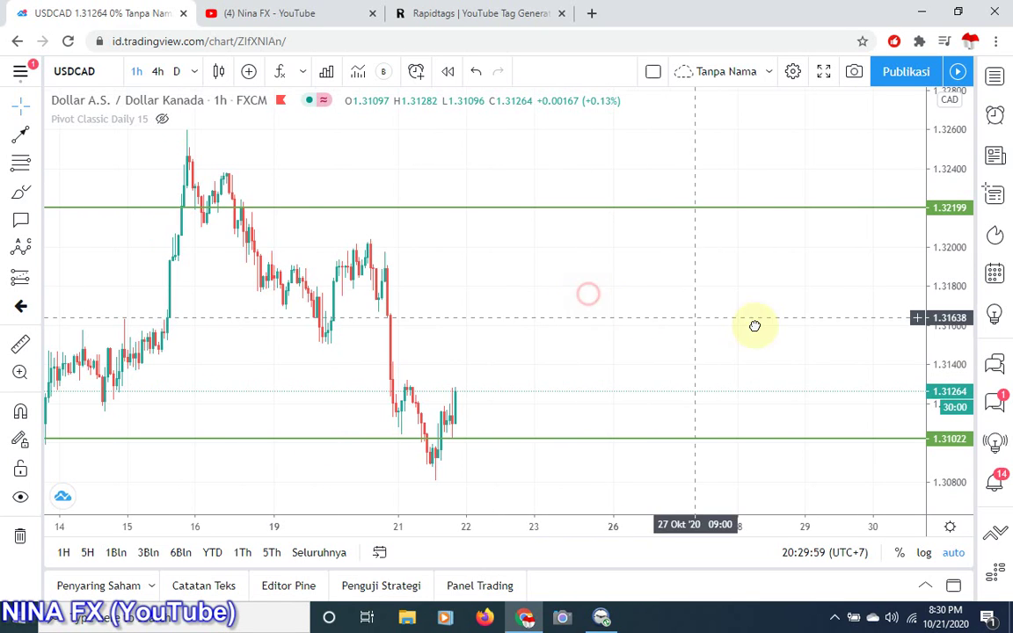
left_click_drag(695, 325, 757, 327)
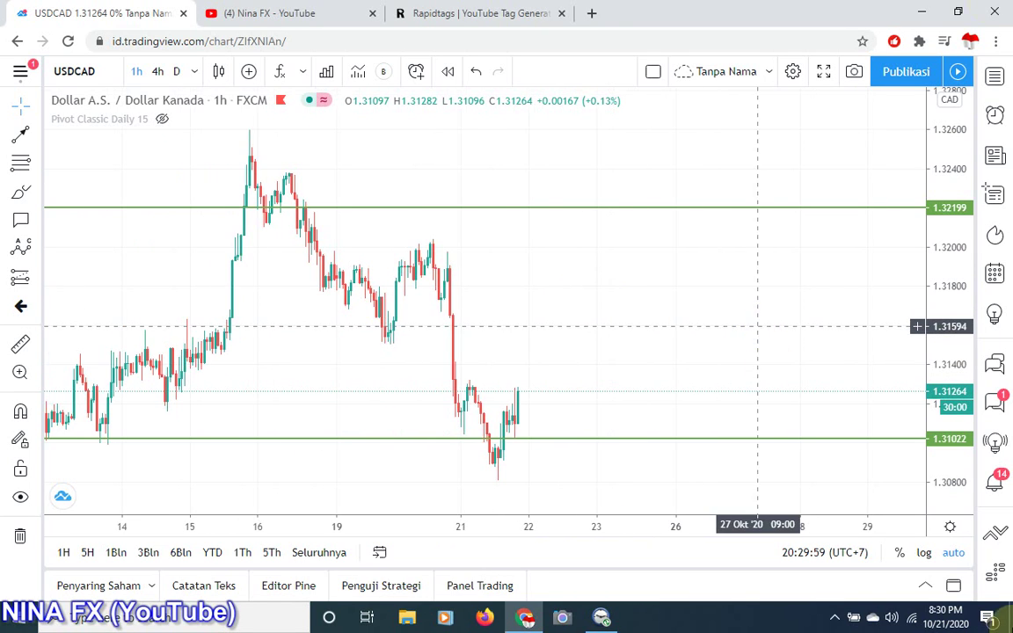
left_click(19, 535)
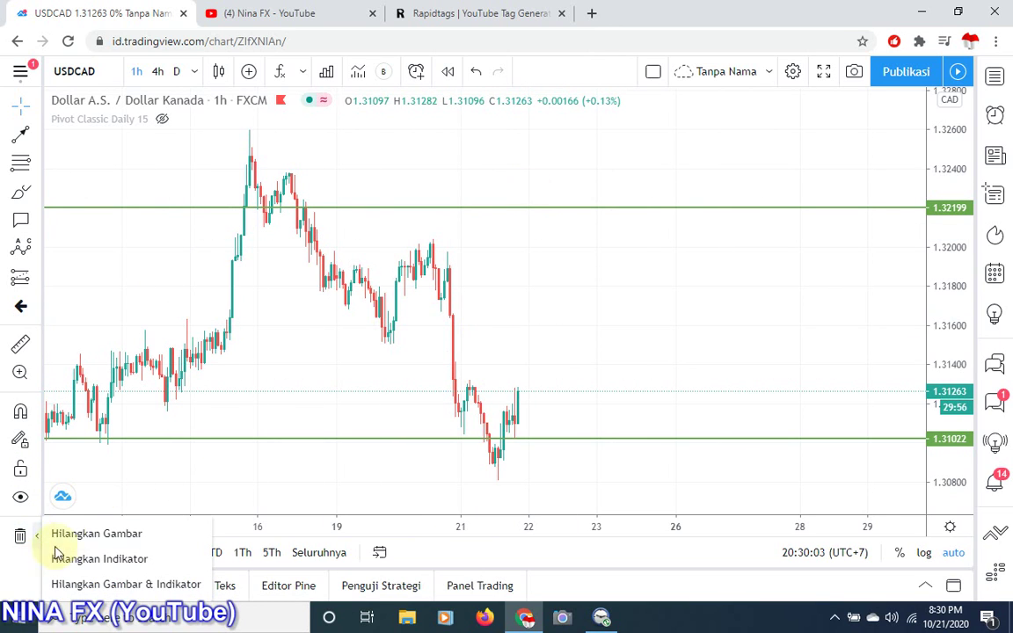
left_click(88, 534)
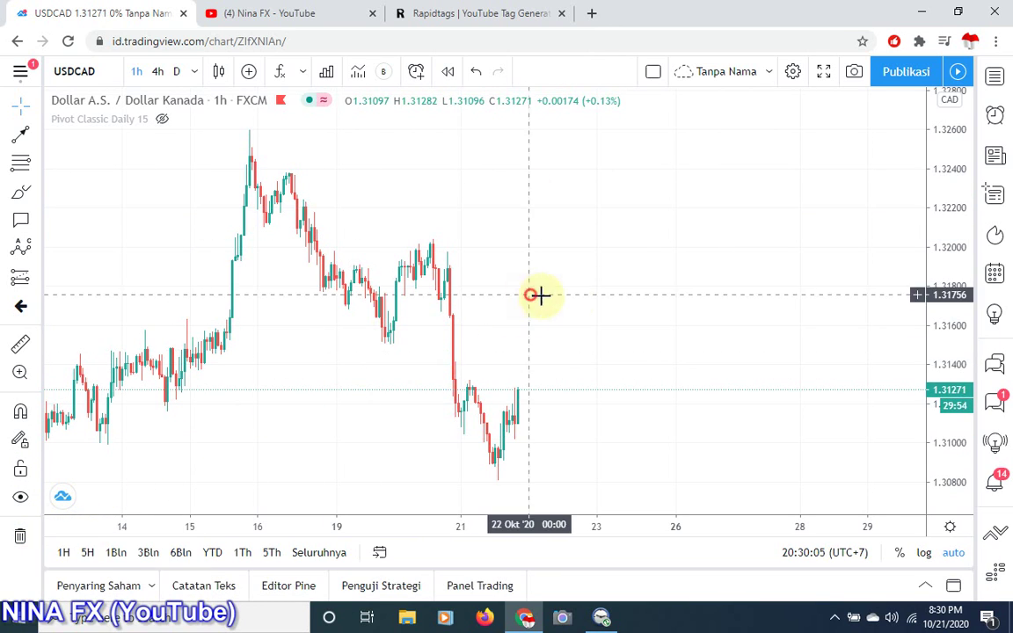
left_click_drag(581, 301, 715, 312)
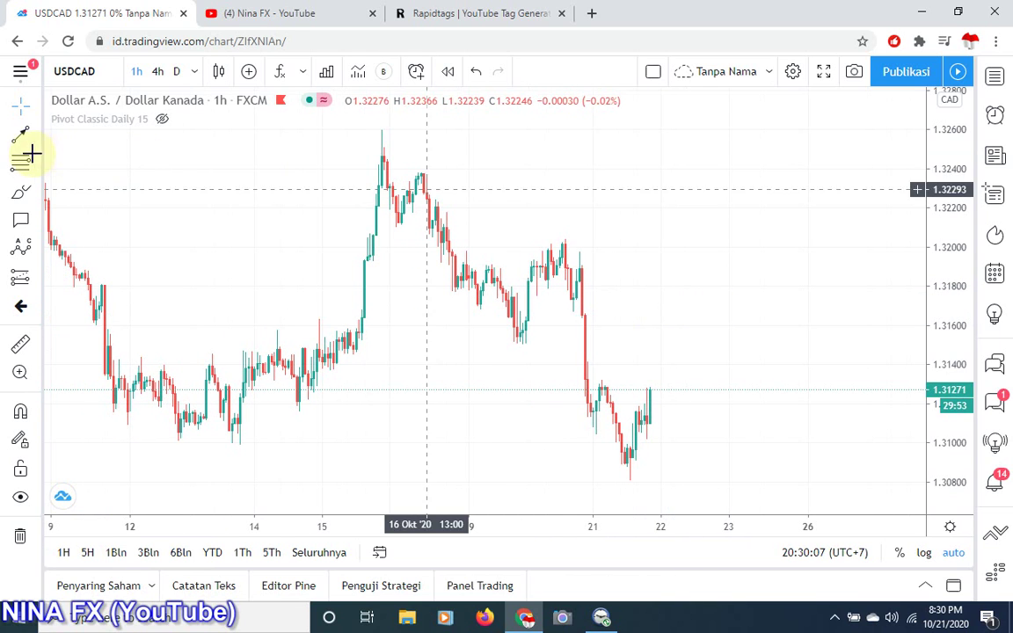
- Draw a Fib retracement from the 1.32596 mid-October high to the 1.30818 October 21 low
left_click(333, 131)
left_click(416, 291)
left_click_drag(512, 446, 594, 477)
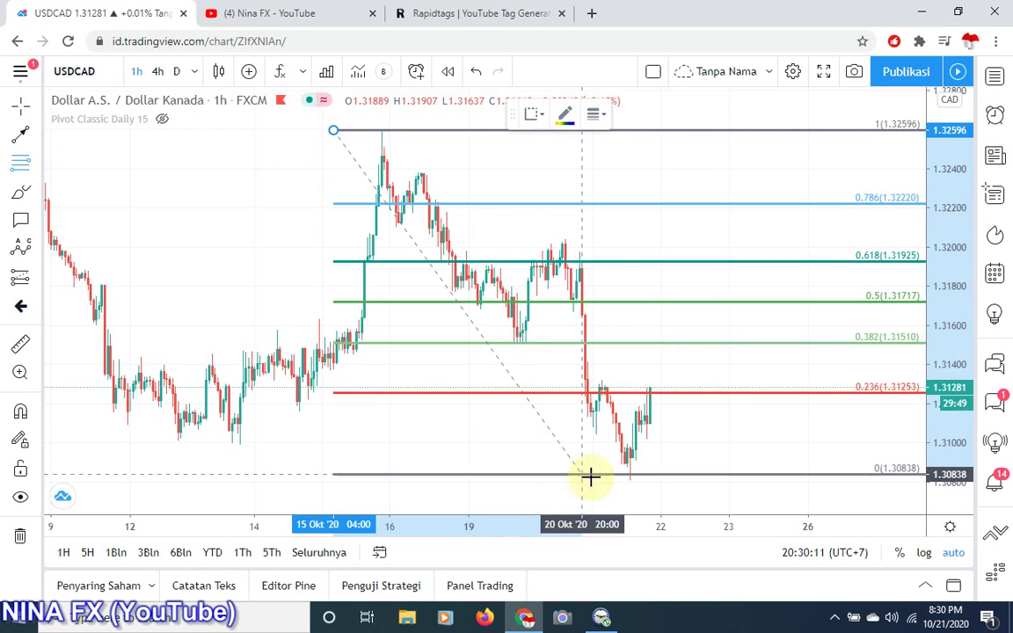
left_click(594, 477)
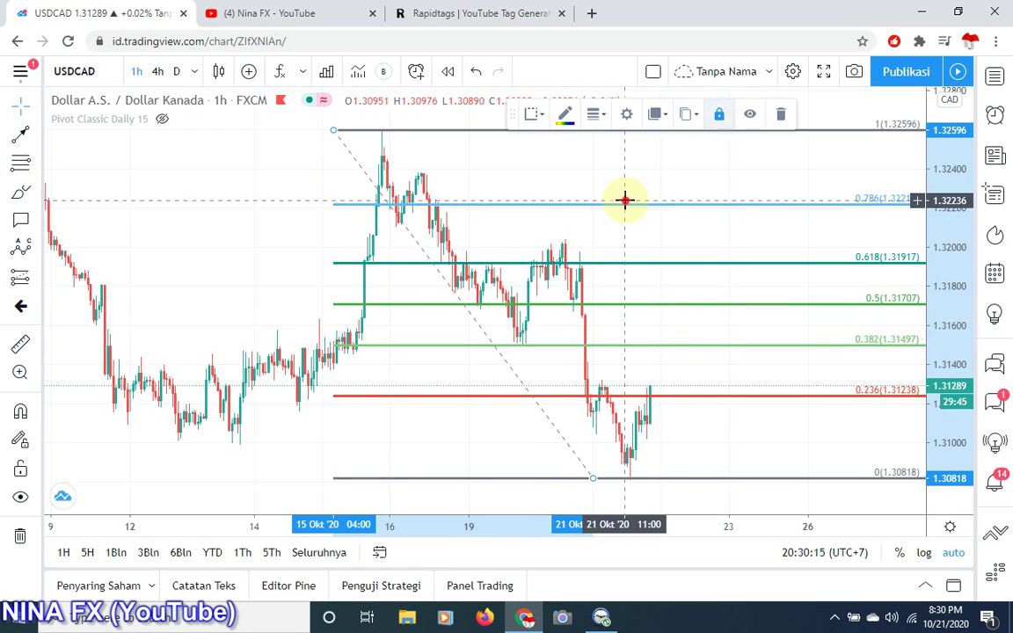
left_click(651, 178)
mouse_move(536, 167)
left_mouse_down()
mouse_move(456, 165)
mouse_move(467, 181)
mouse_move(454, 181)
left_mouse_up()
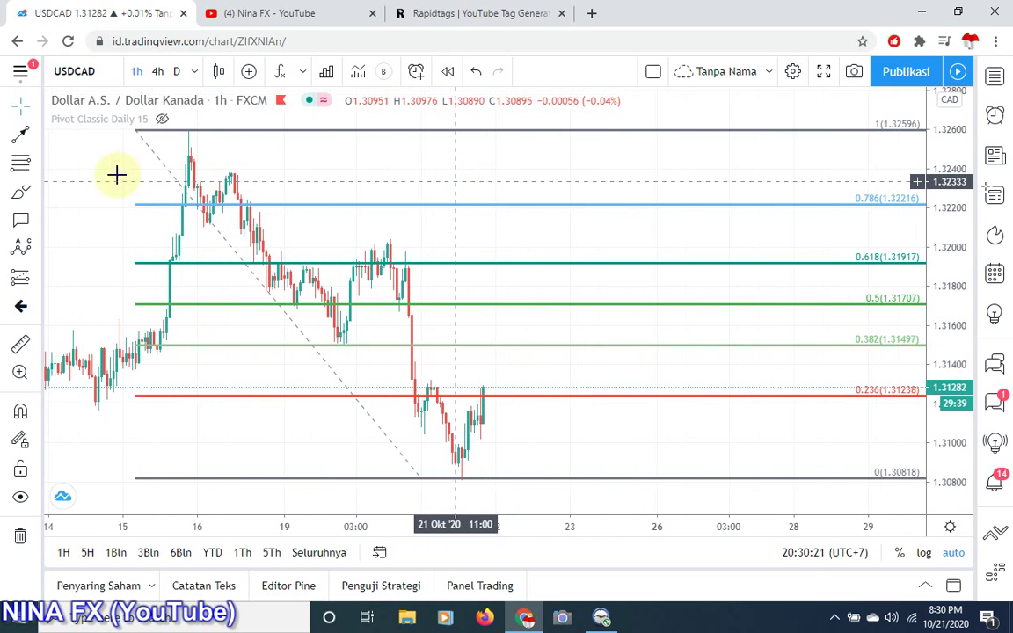
- Place a text label reading 'USD/CAD H1' and move it toward the chart's top-left corner
left_click(38, 222)
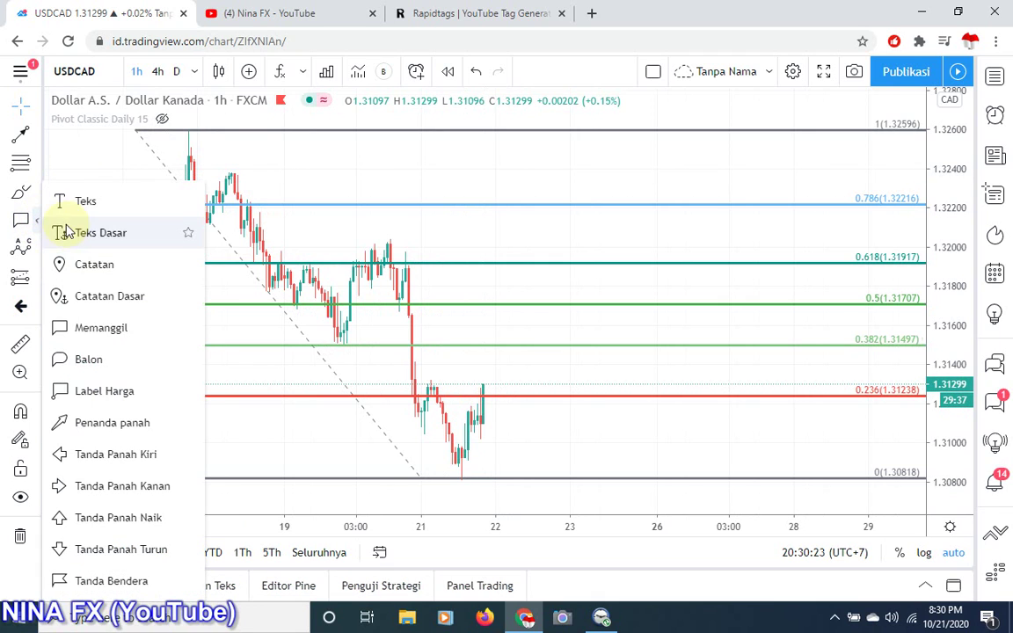
left_click(280, 151)
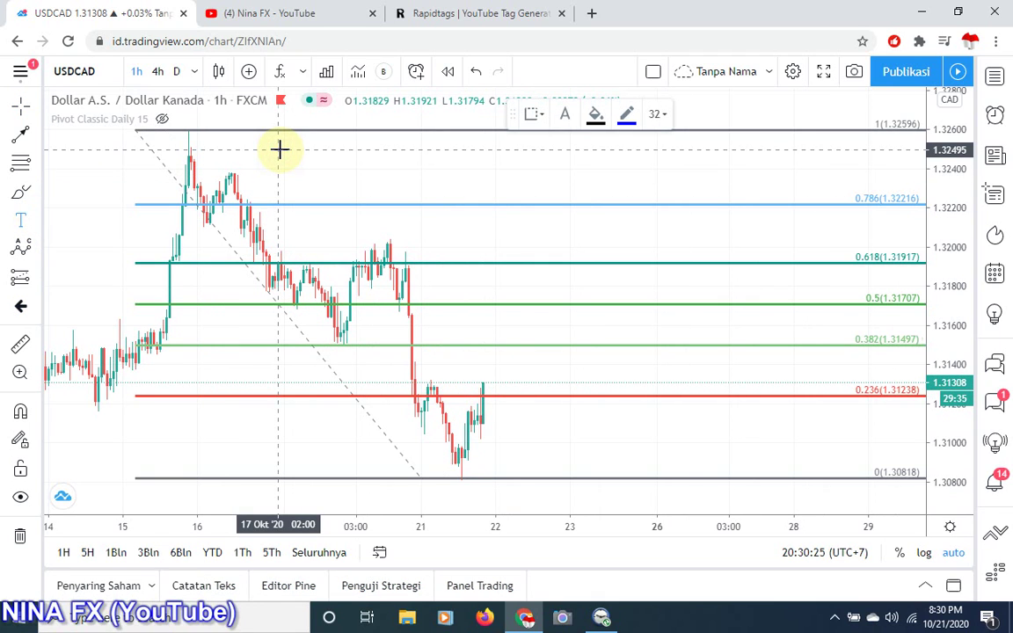
left_click(280, 150)
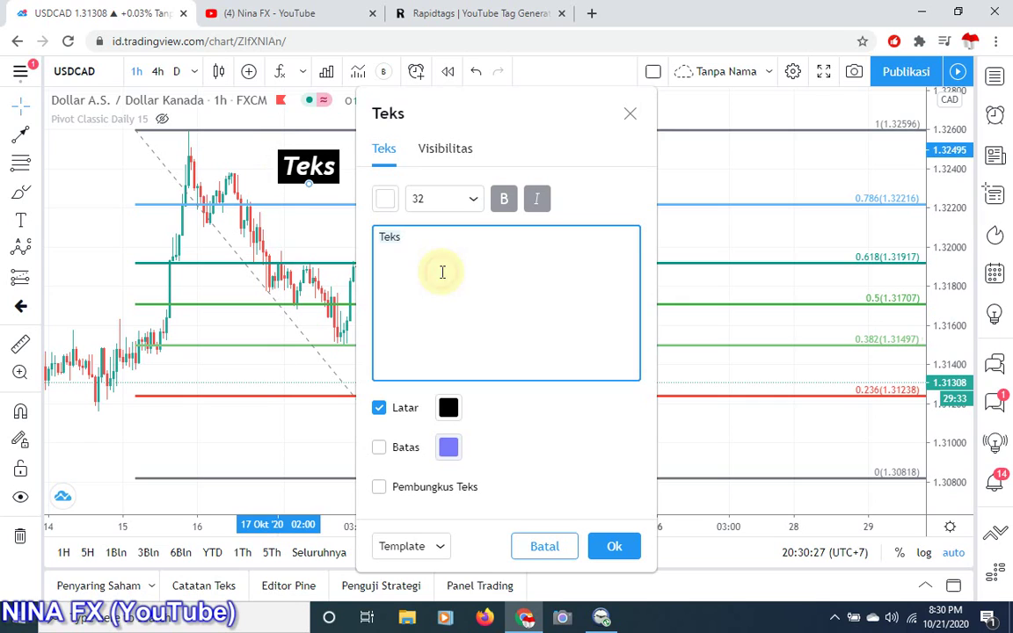
key("BackSpace")
key("BackSpace")
key("BackSpace")
key("BackSpace")
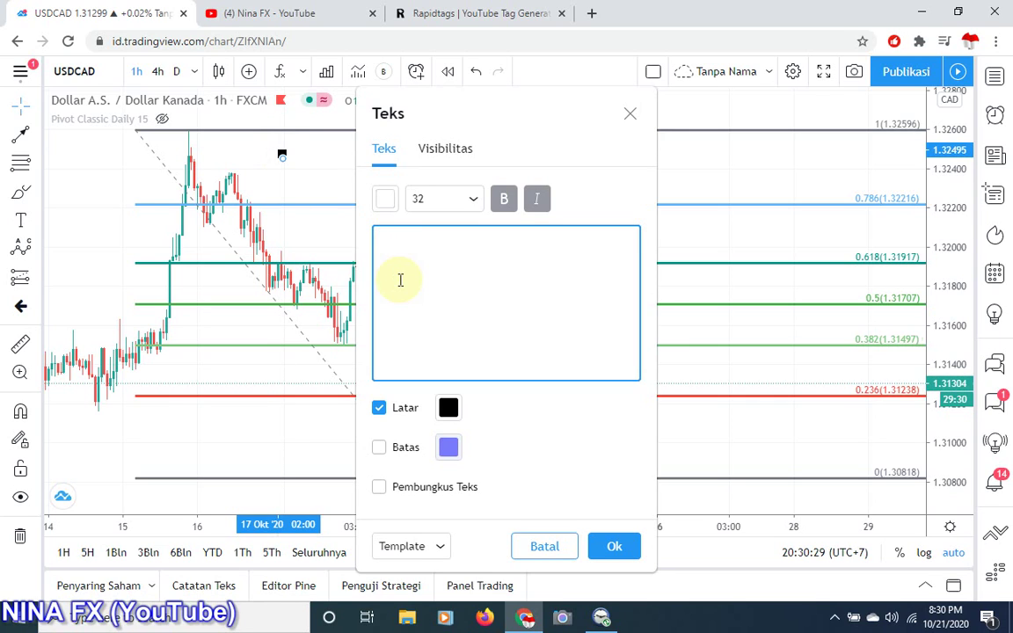
type("USD/")
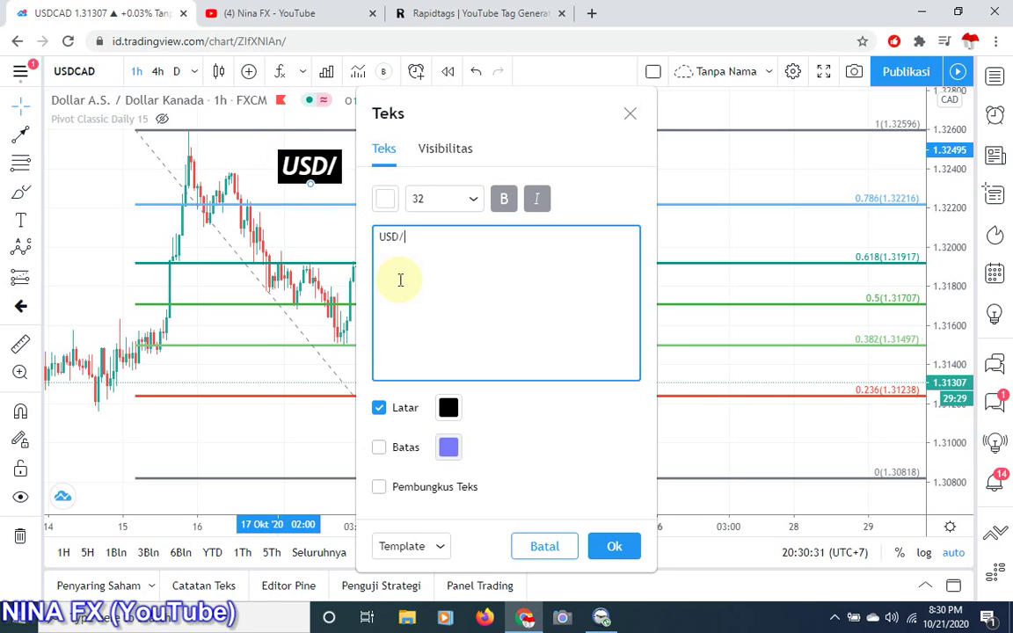
type("CAD H1")
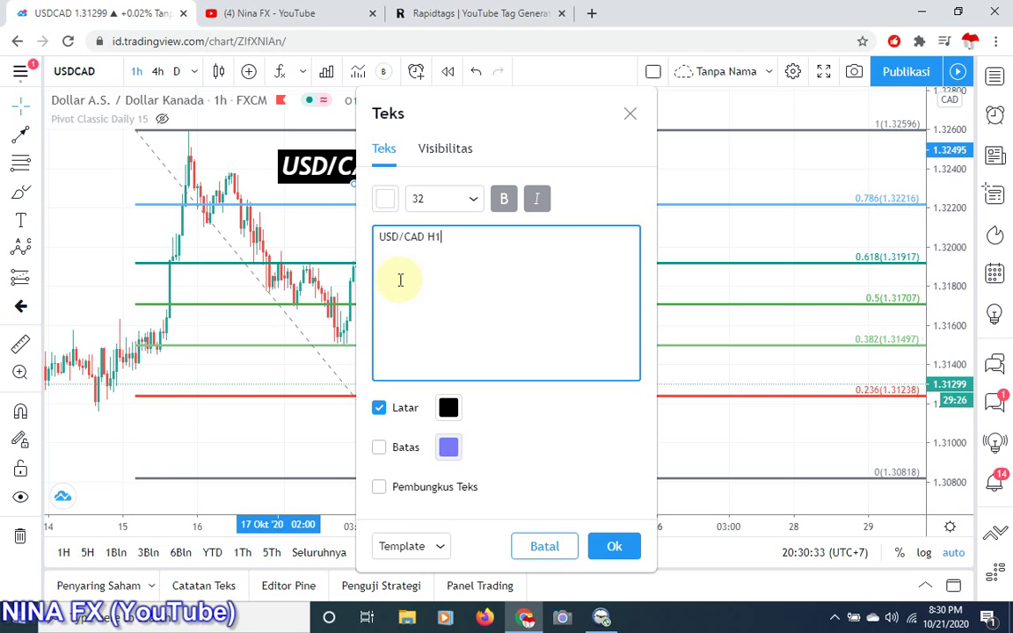
left_click(106, 174)
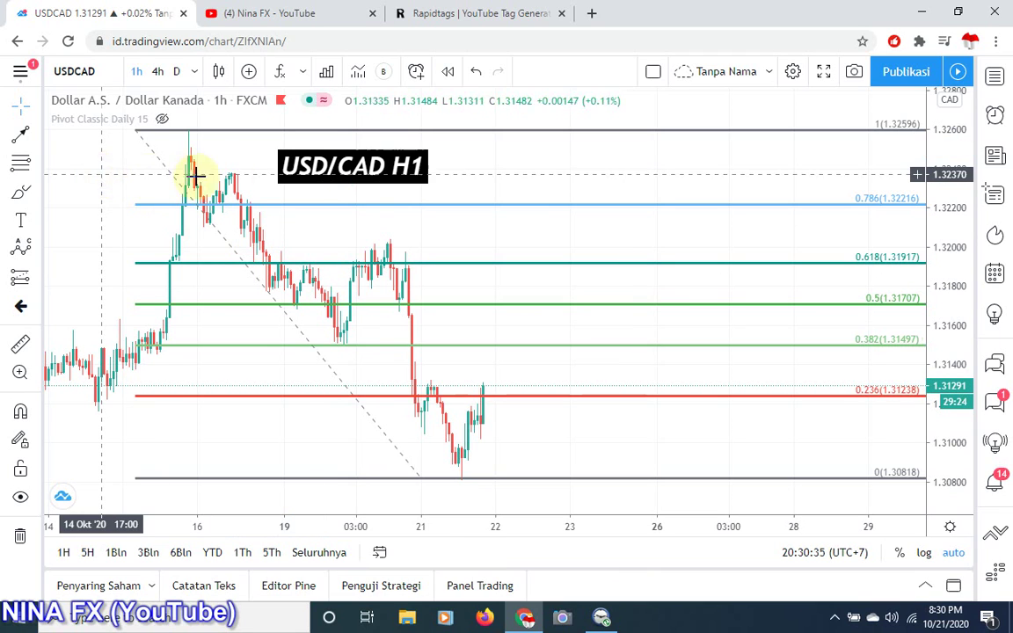
left_click_drag(337, 176, 294, 165)
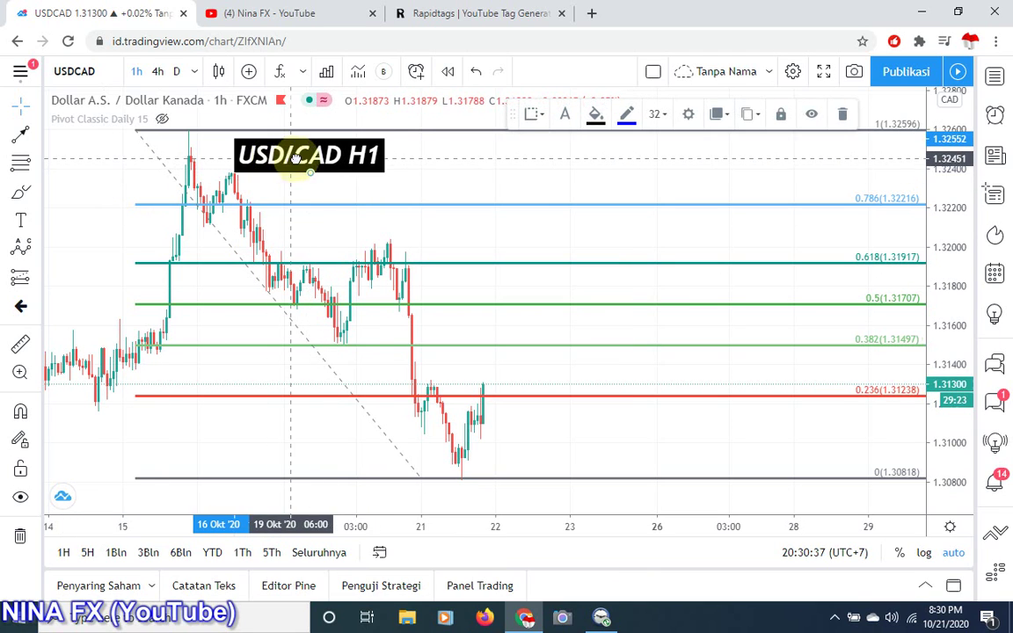
left_click(419, 176)
left_click_drag(419, 176, 393, 176)
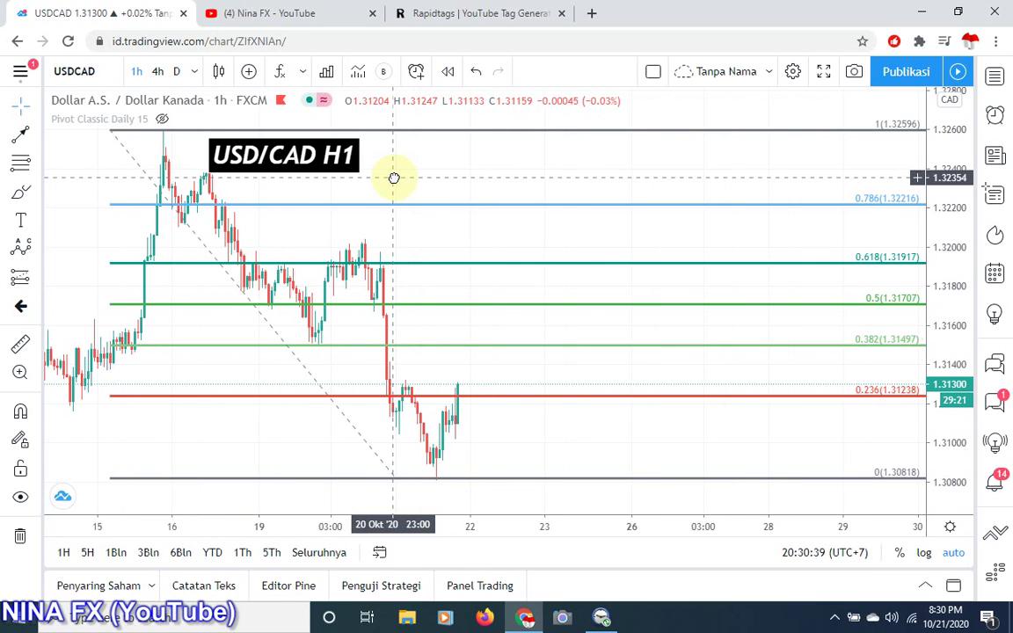
- Draw red zigzag arrows from the last candle up through the 0.382 and 0.618 levels
mouse_move(572, 11)
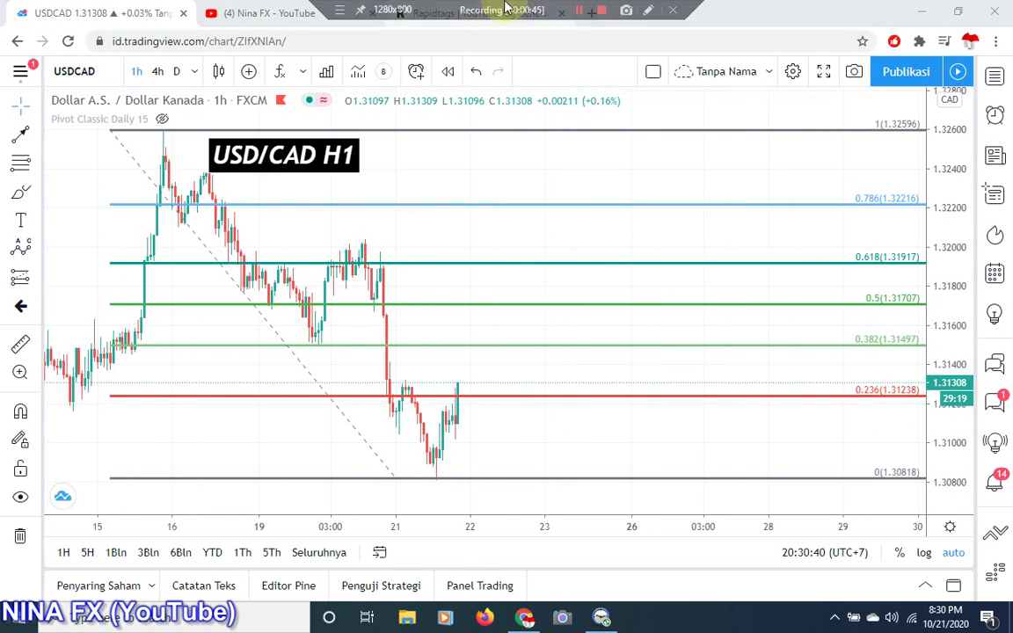
left_click(650, 11)
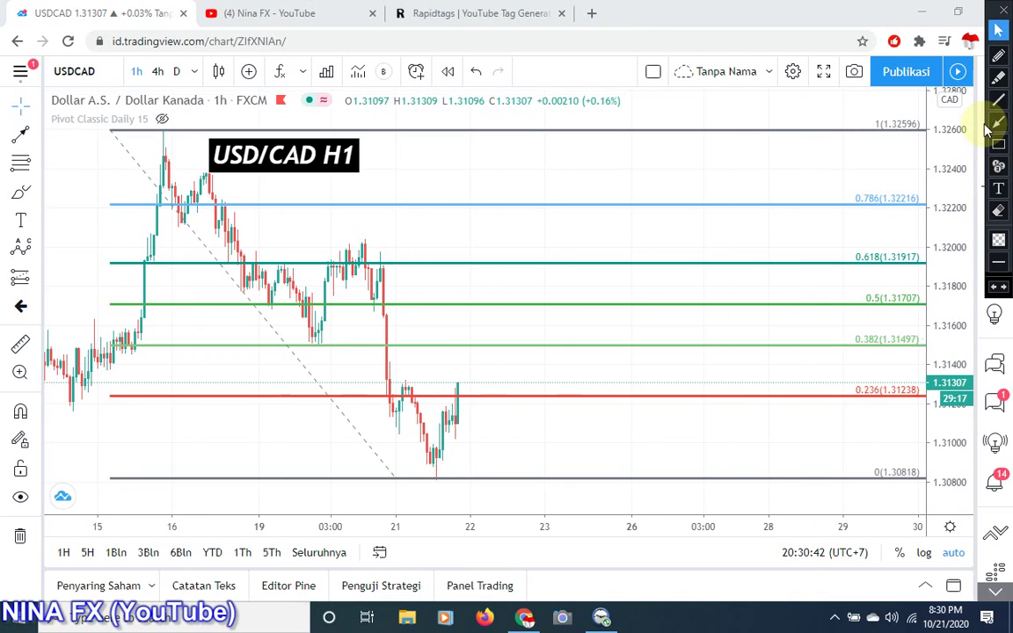
mouse_move(457, 393)
left_mouse_down()
mouse_move(501, 339)
mouse_move(547, 421)
left_mouse_up()
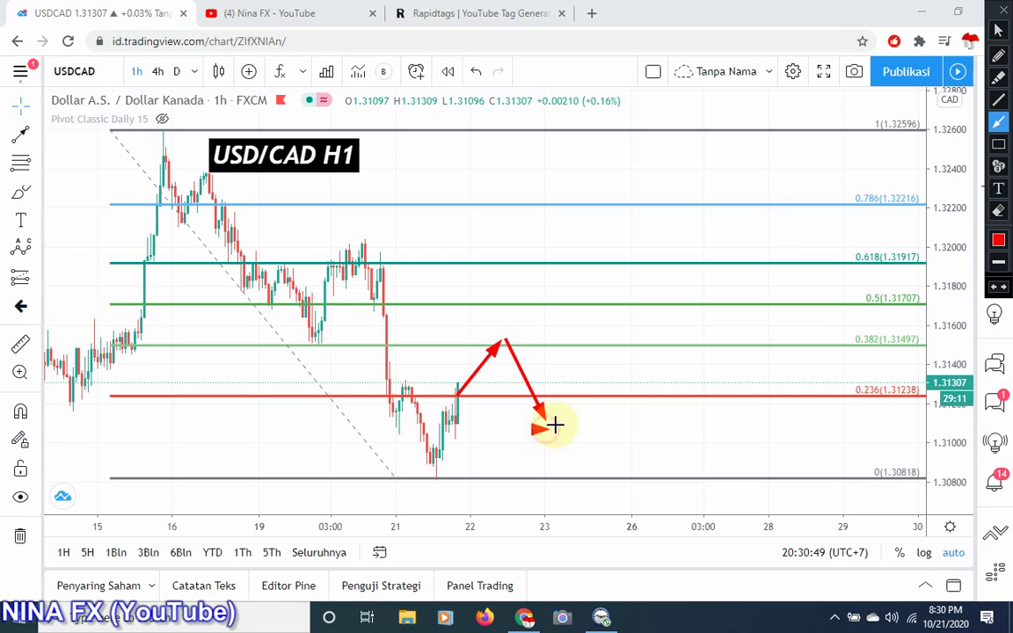
mouse_move(546, 428)
left_mouse_down()
mouse_move(626, 257)
mouse_move(721, 481)
left_mouse_up()
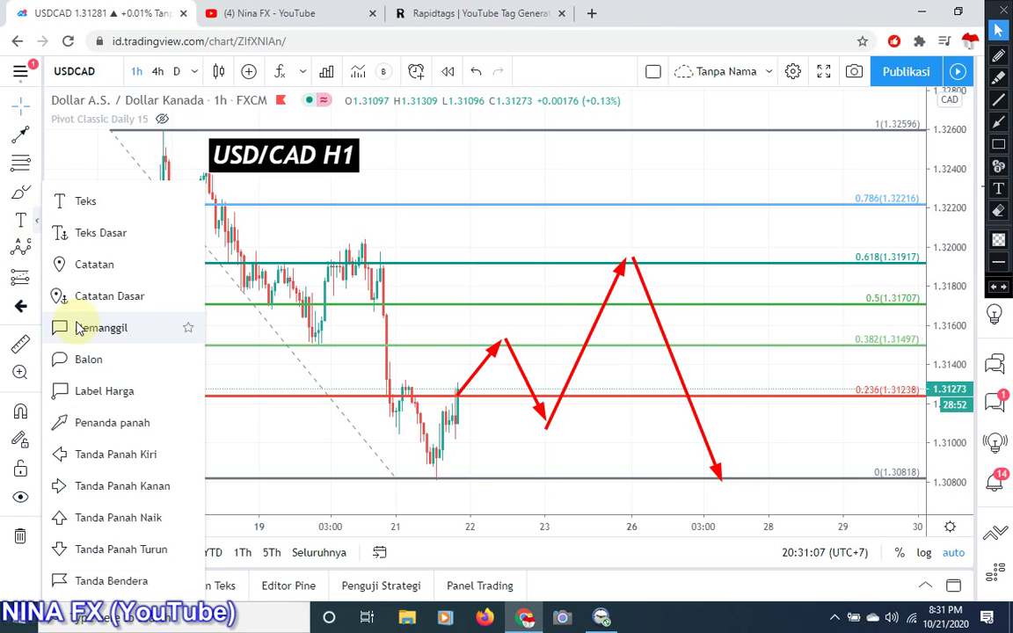
- Add a callout above the 0.618 peak with the text 'Sell 1.31900'
left_click(646, 258)
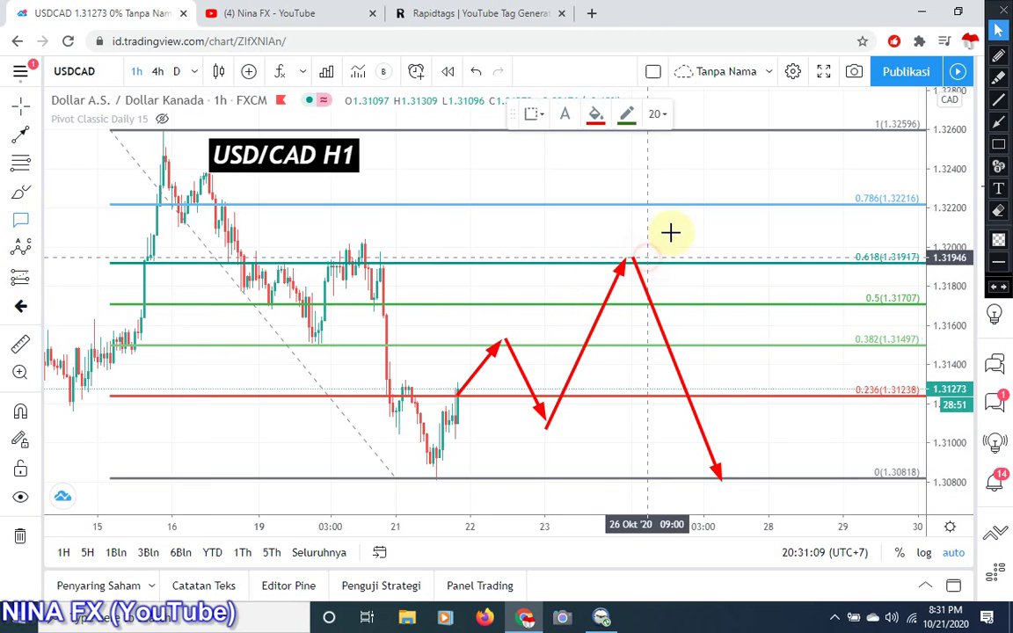
left_click(673, 231)
left_click_drag(673, 232, 682, 231)
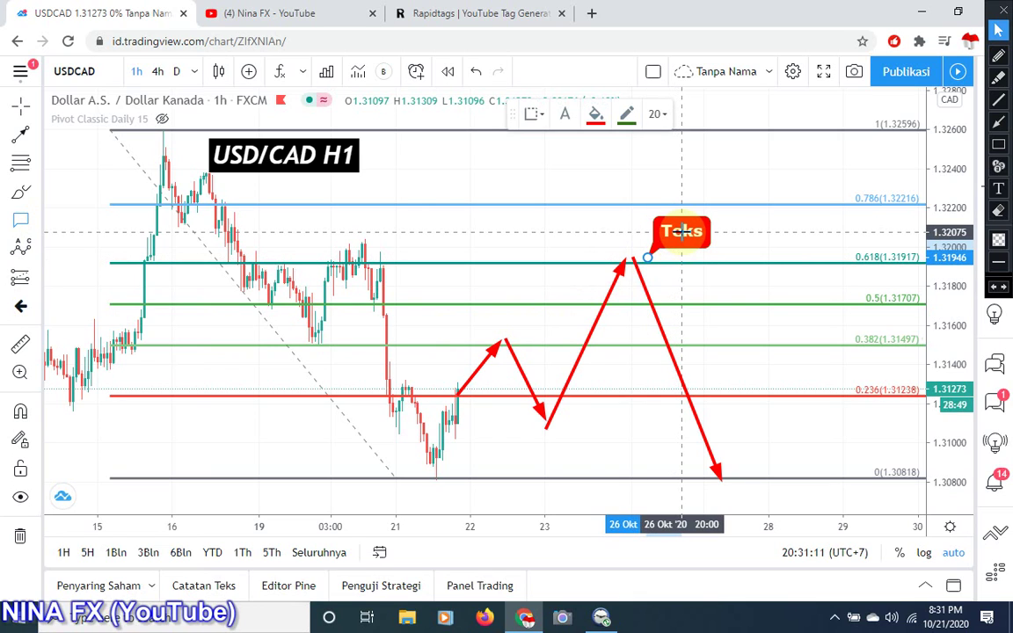
double_click(682, 231)
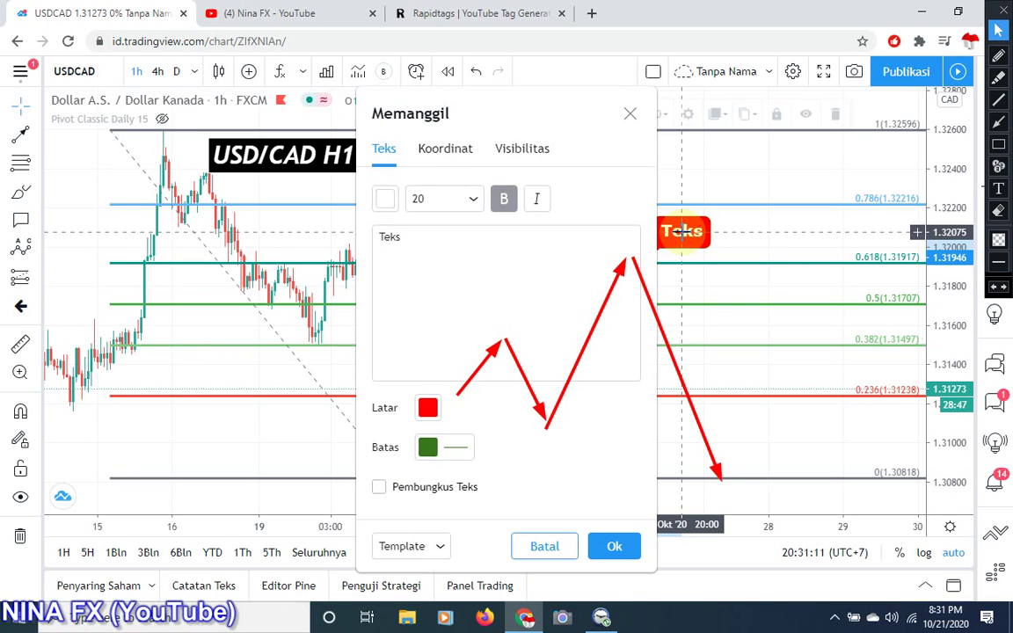
type("Sell")
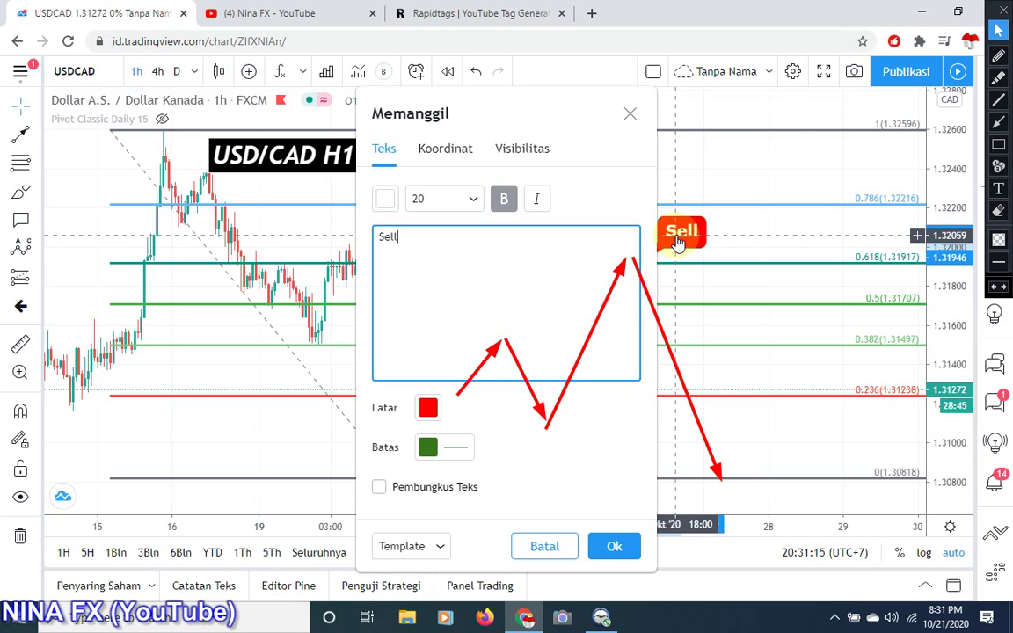
type(" 1.3190")
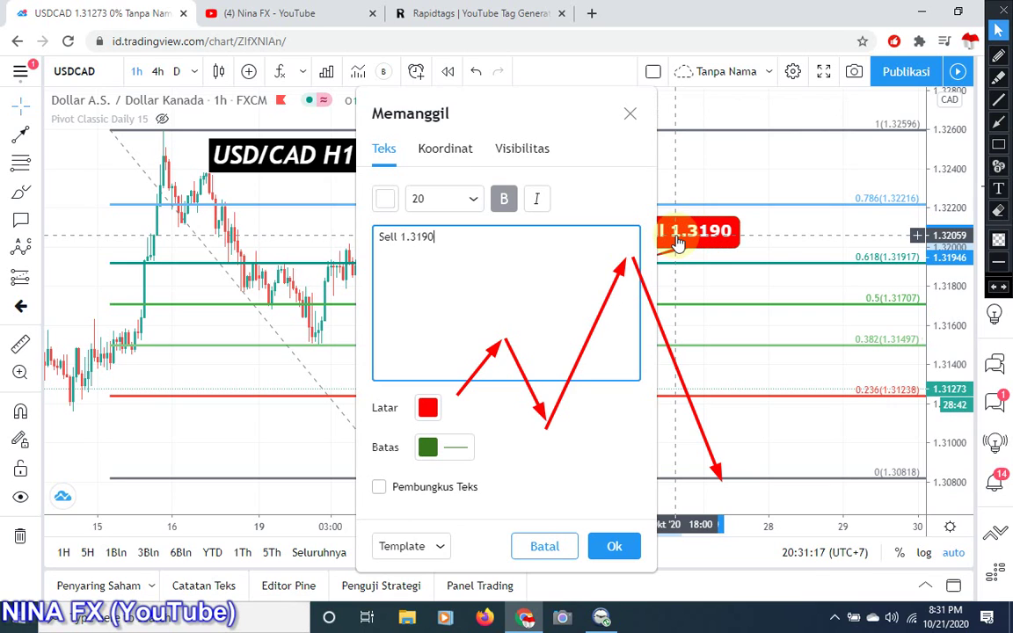
type("0")
left_click(678, 243)
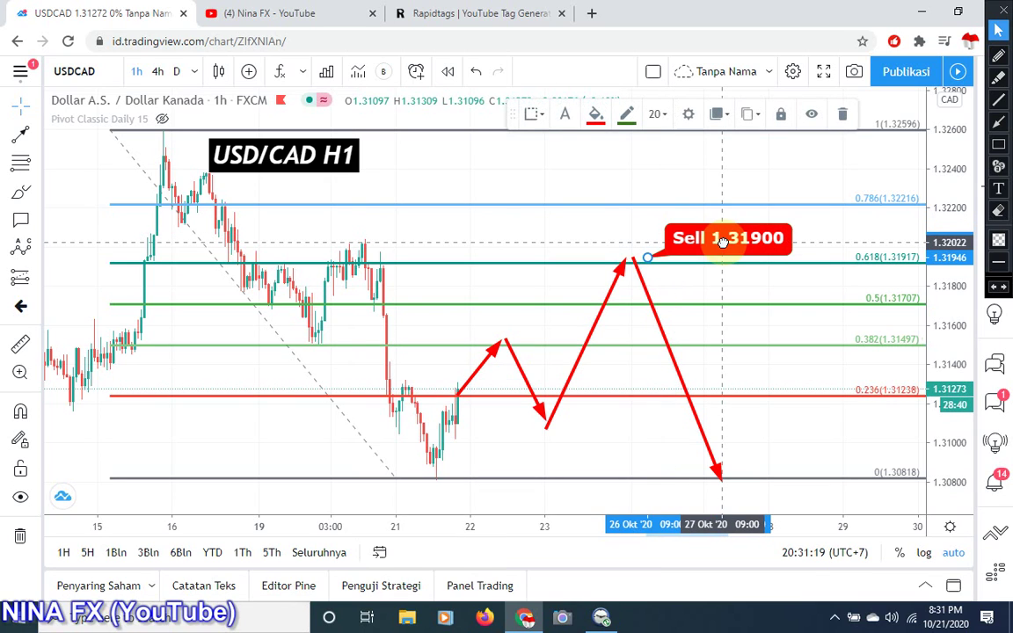
left_click_drag(719, 238, 712, 231)
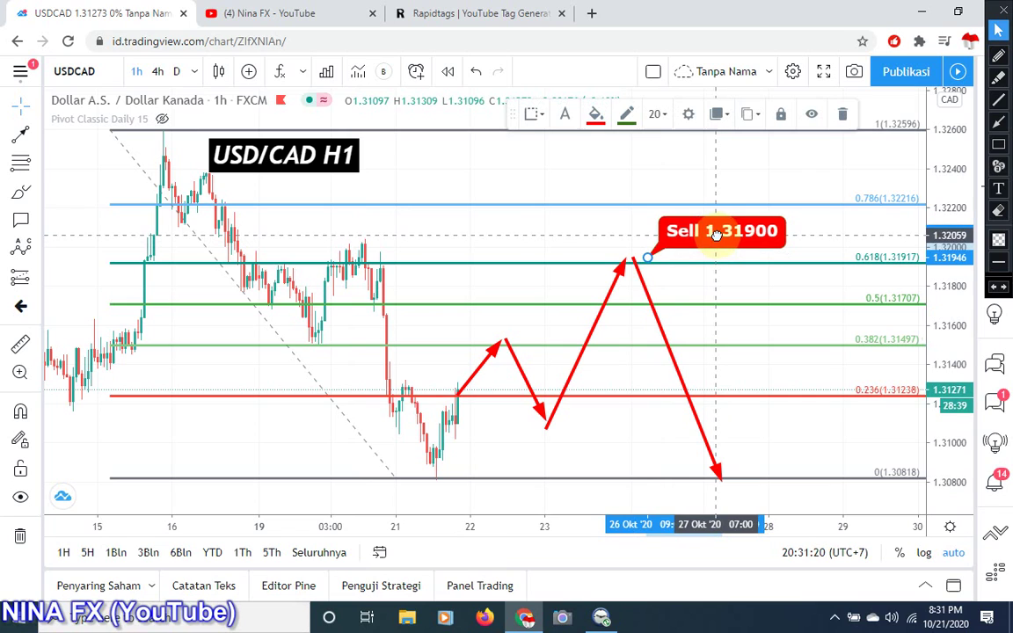
left_click(604, 231)
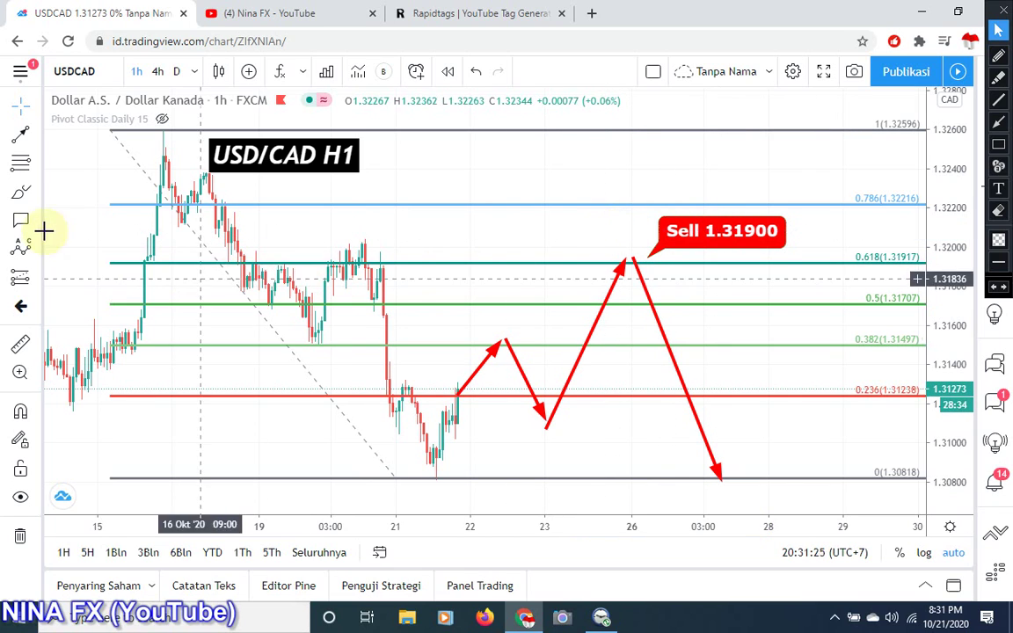
- Place a callout at the final arrow tip with the text 'Tp 1.30800'
left_click(14, 225)
left_click(737, 475)
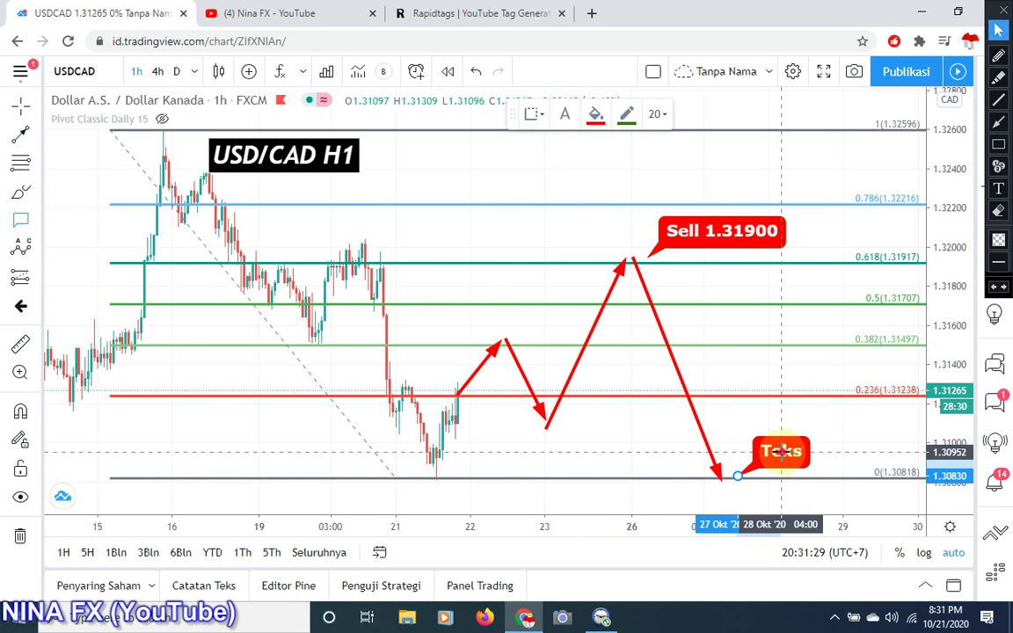
double_click(781, 451)
type("Tp")
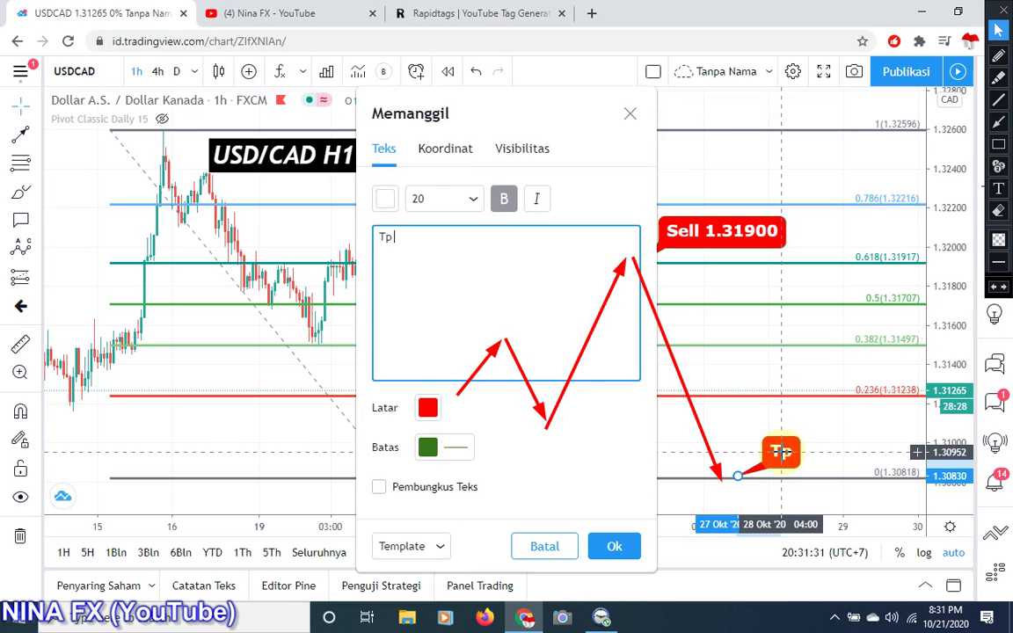
type(" 1.308")
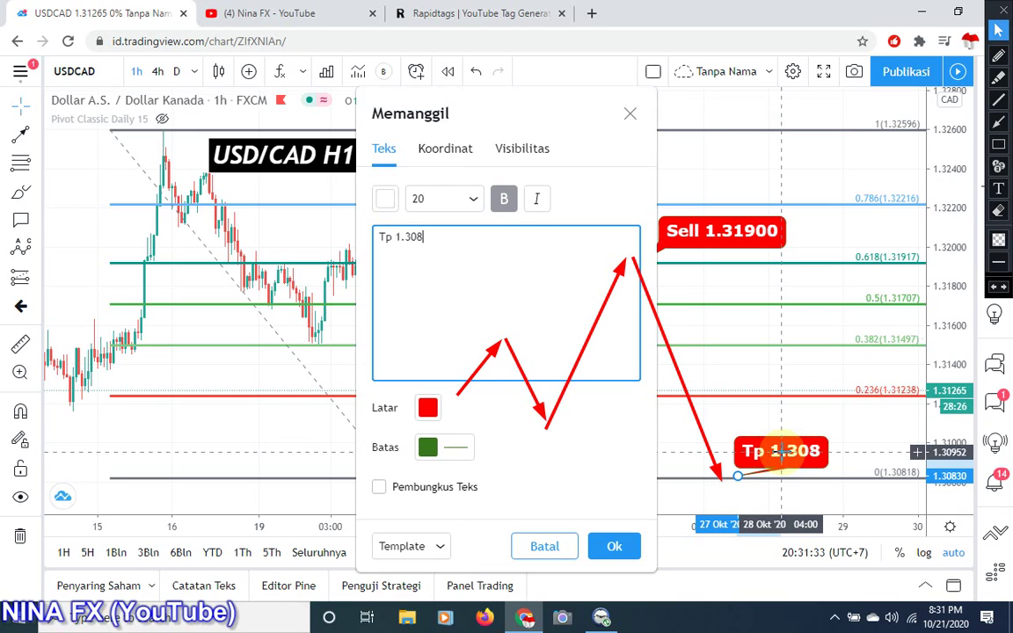
type("00")
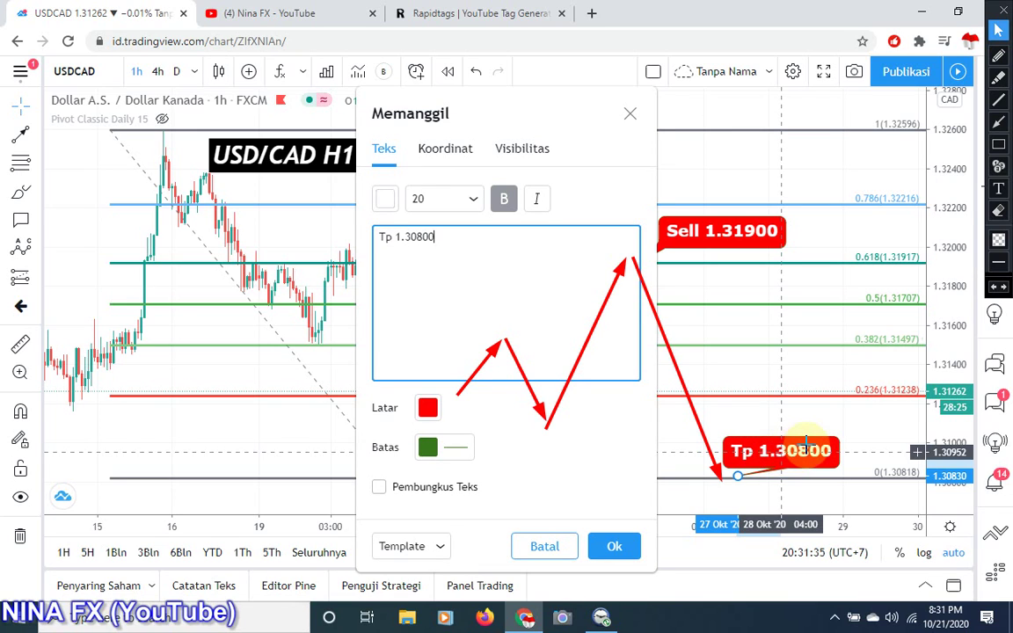
left_click(806, 445)
left_click_drag(807, 446, 804, 453)
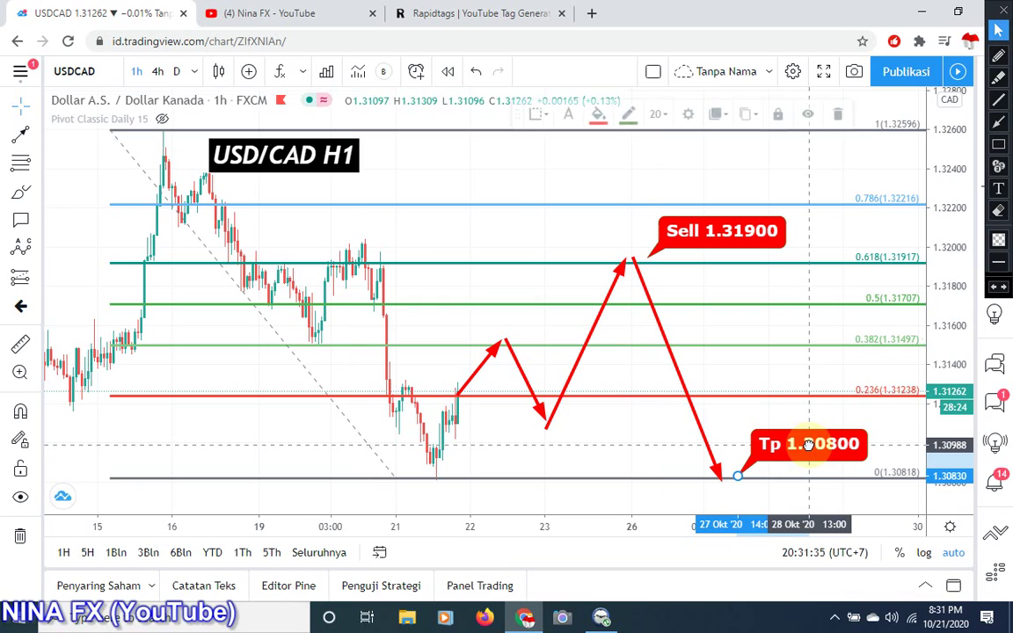
left_click(778, 373)
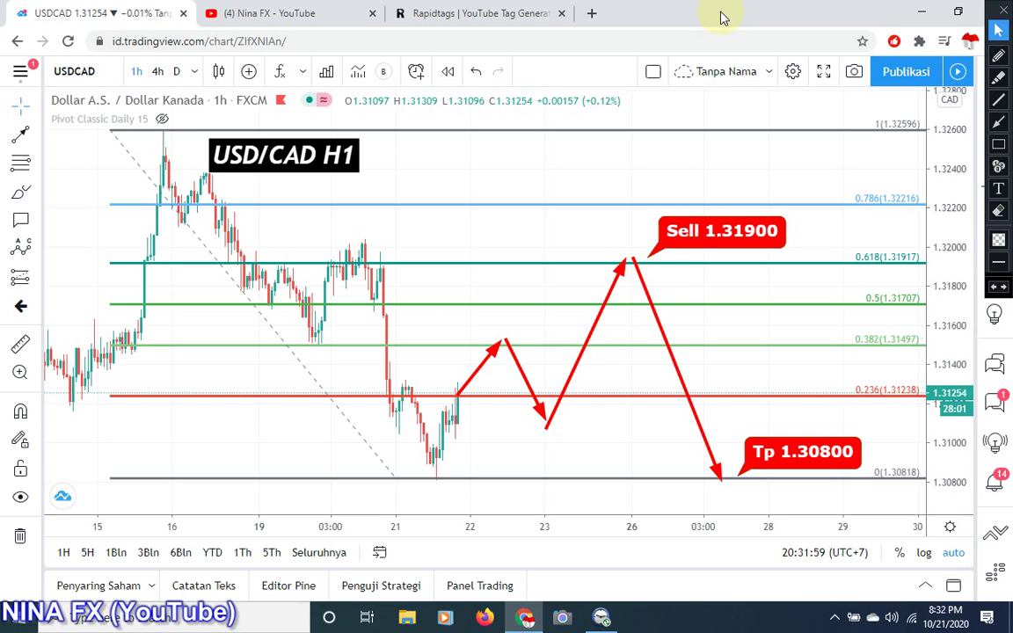
left_click(603, 619)
left_click(603, 619)
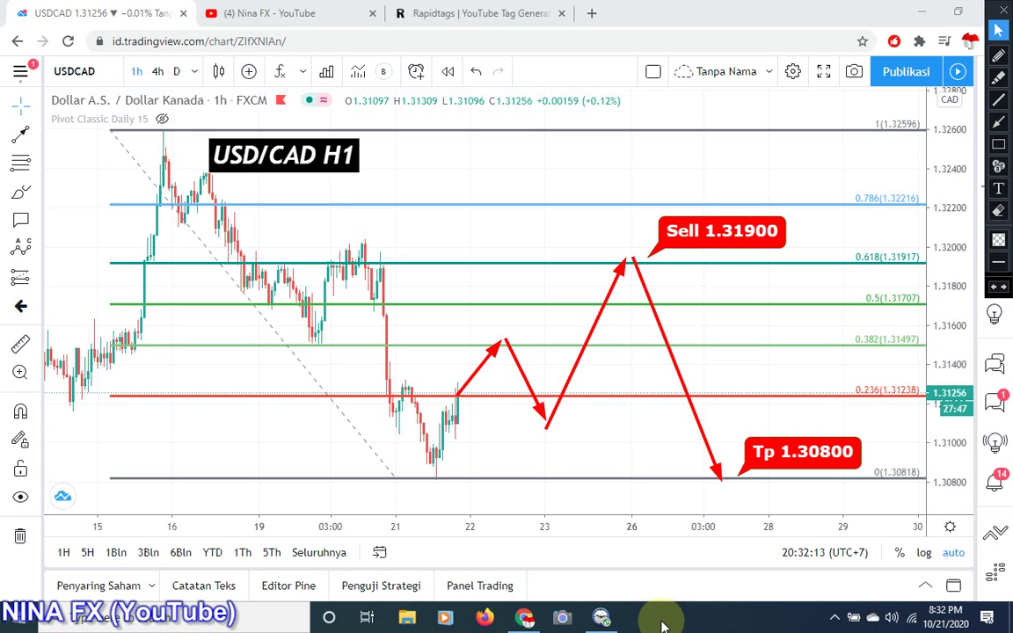
left_click(603, 618)
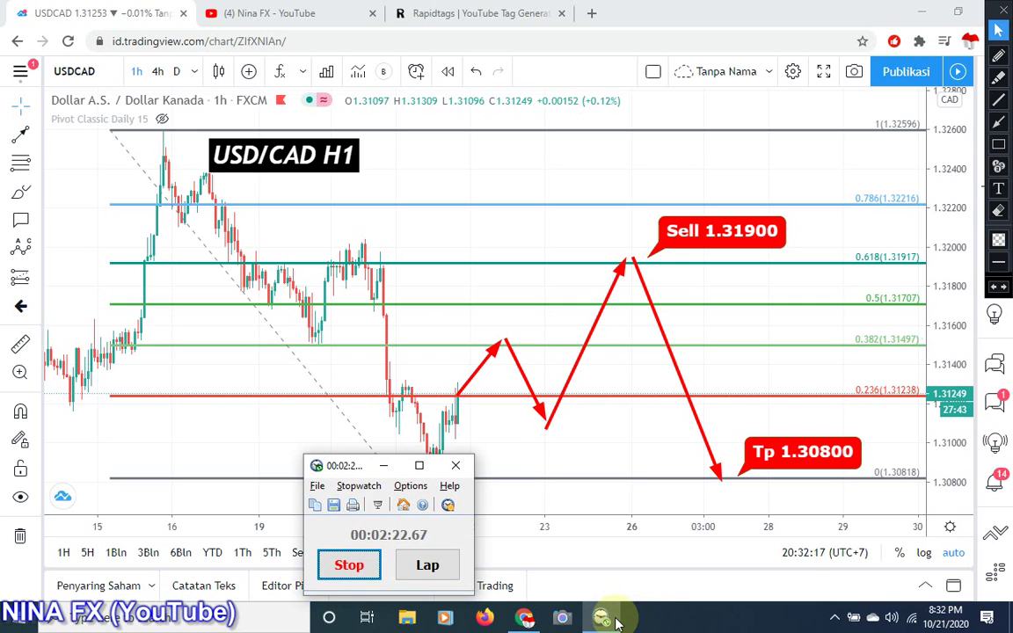
left_click(605, 618)
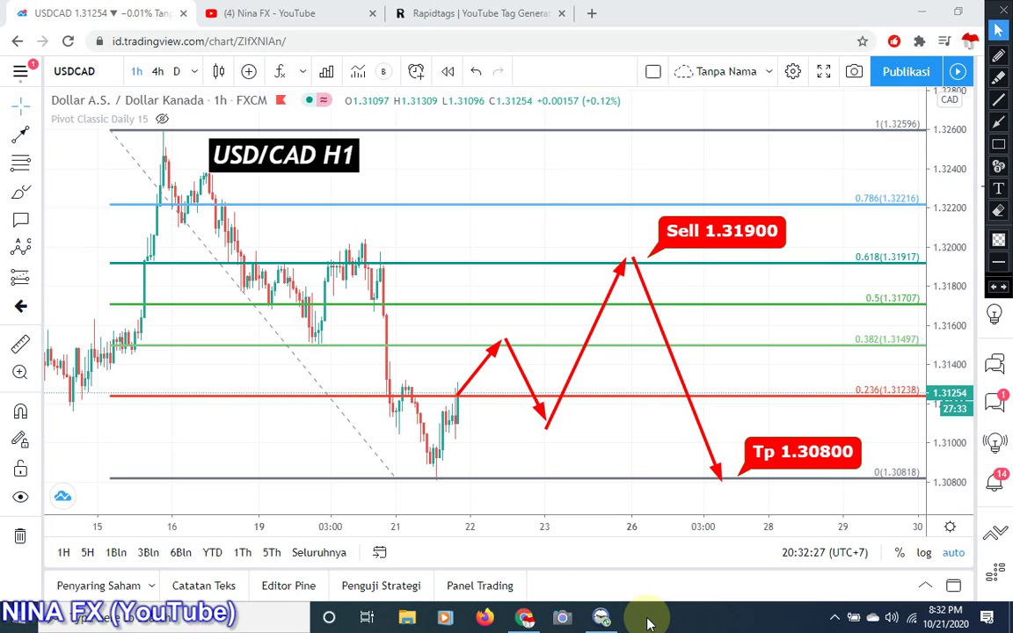
left_click(602, 617)
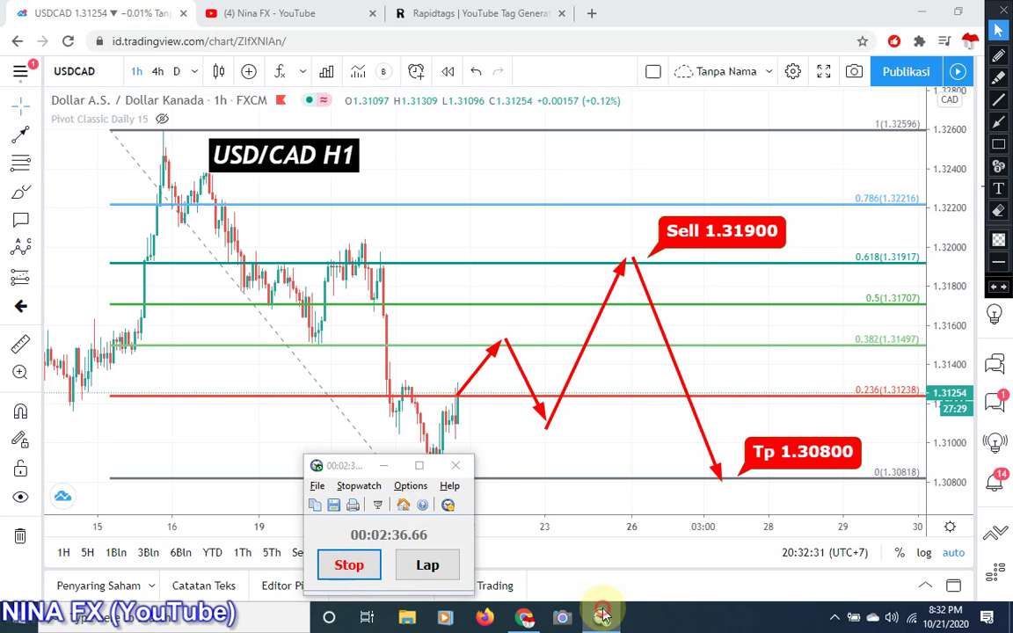
left_click(601, 617)
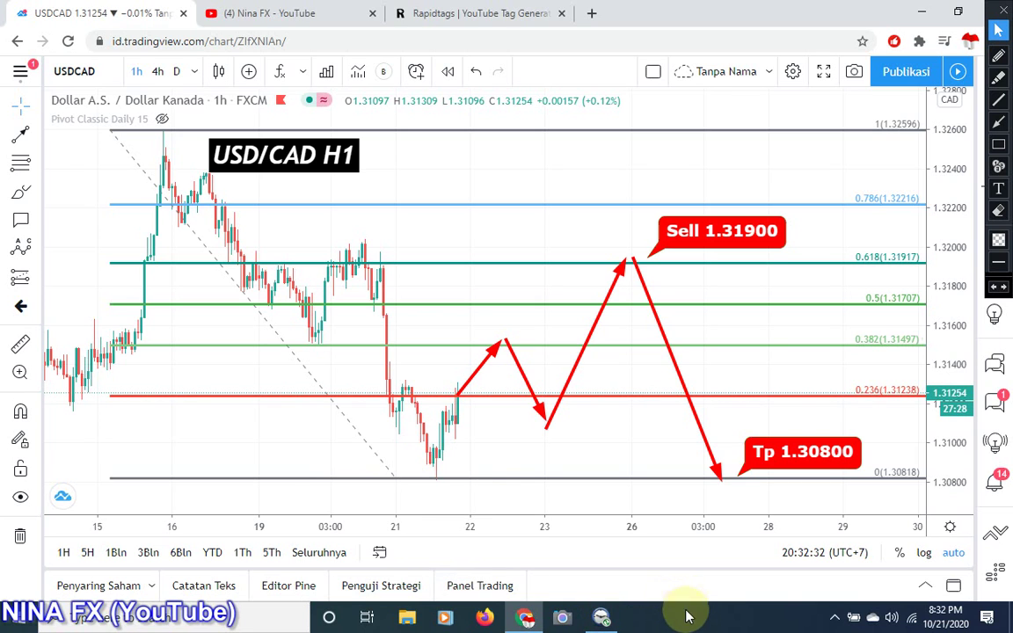
- From the YouTube channel tab, launch KELOLA VIDEO in a new tab and close the channel tab
left_click(328, 8)
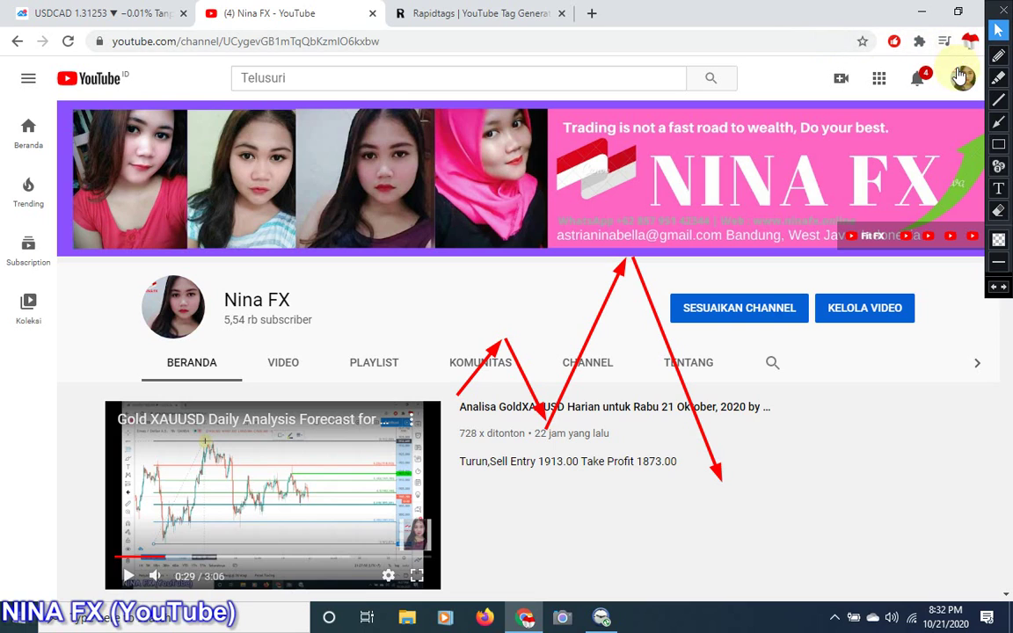
left_click(864, 308)
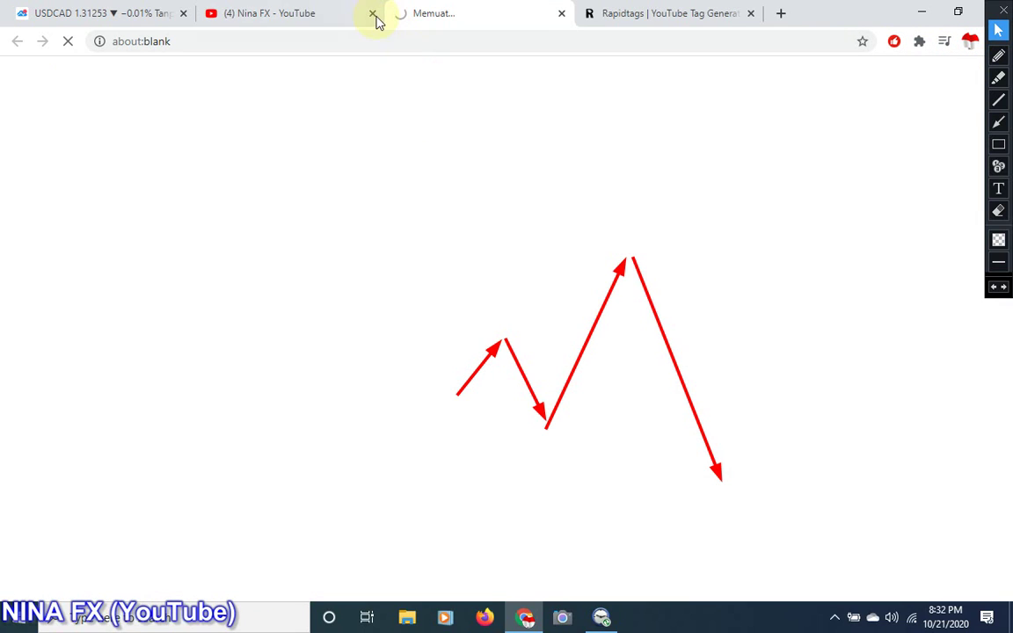
left_click(373, 14)
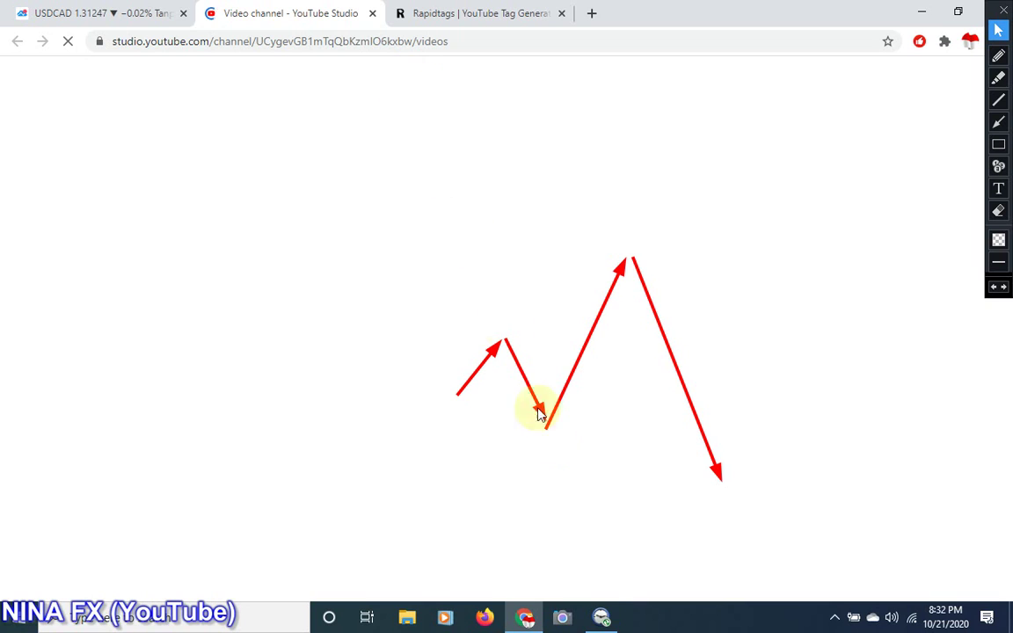
- Toggle the taskbar stopwatch a few times while the YouTube Studio dashboard loads
left_click(602, 618)
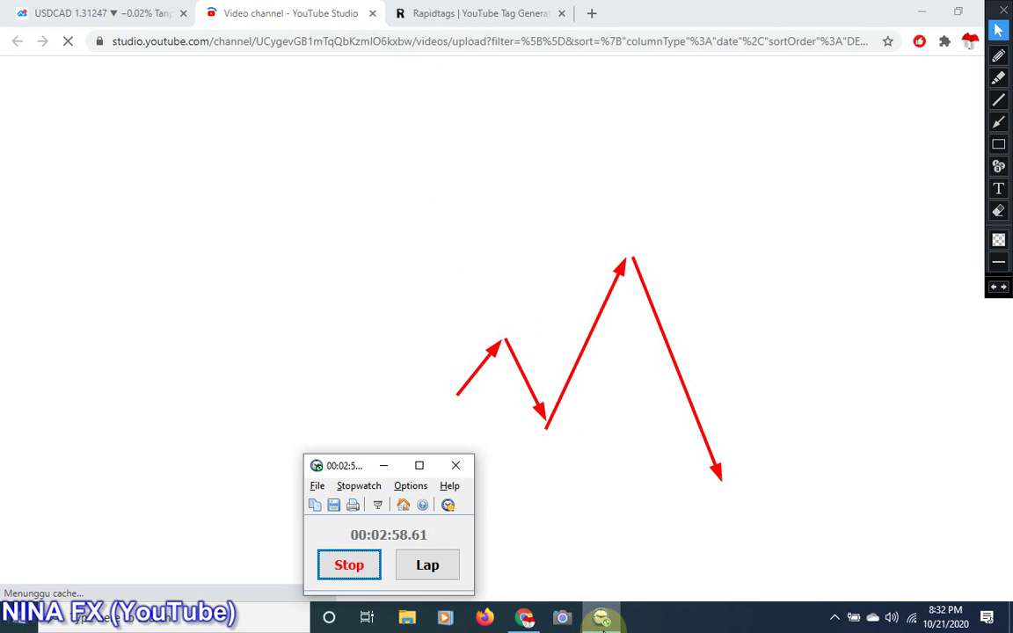
left_click(601, 619)
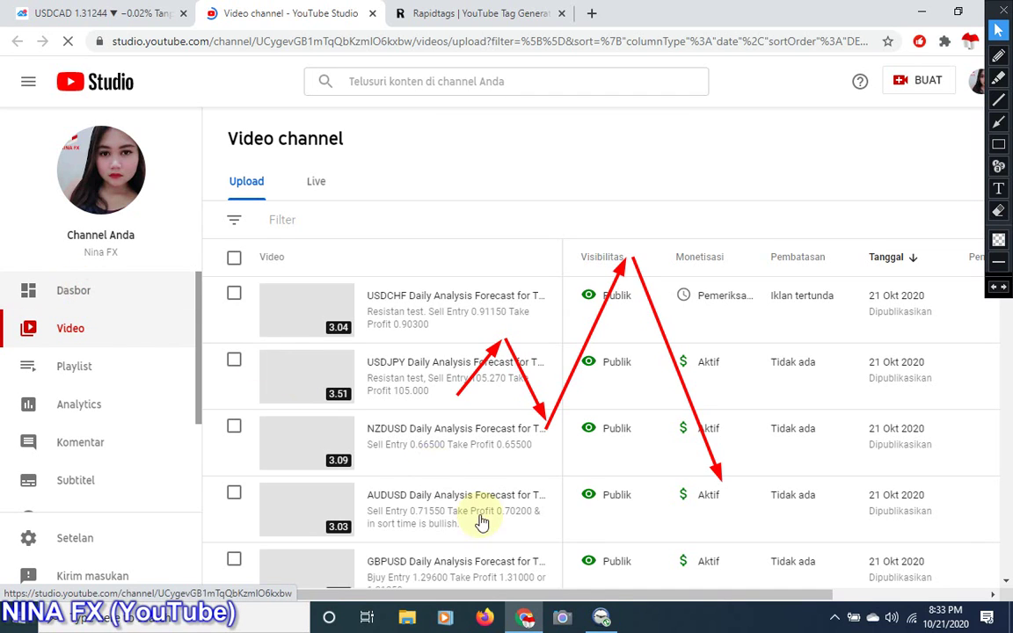
left_click(601, 618)
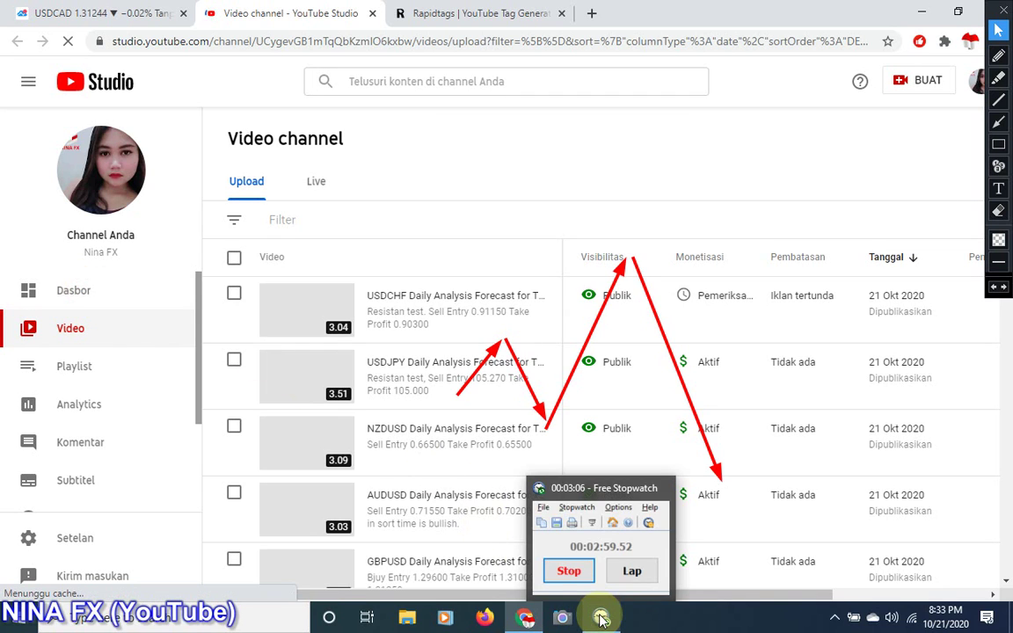
left_click(602, 618)
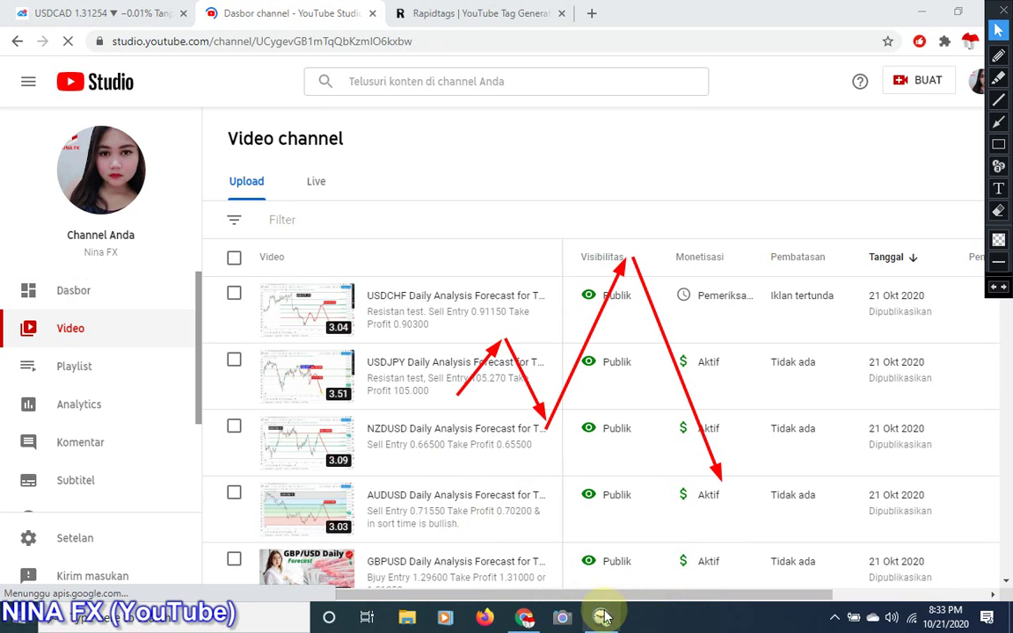
left_click(602, 618)
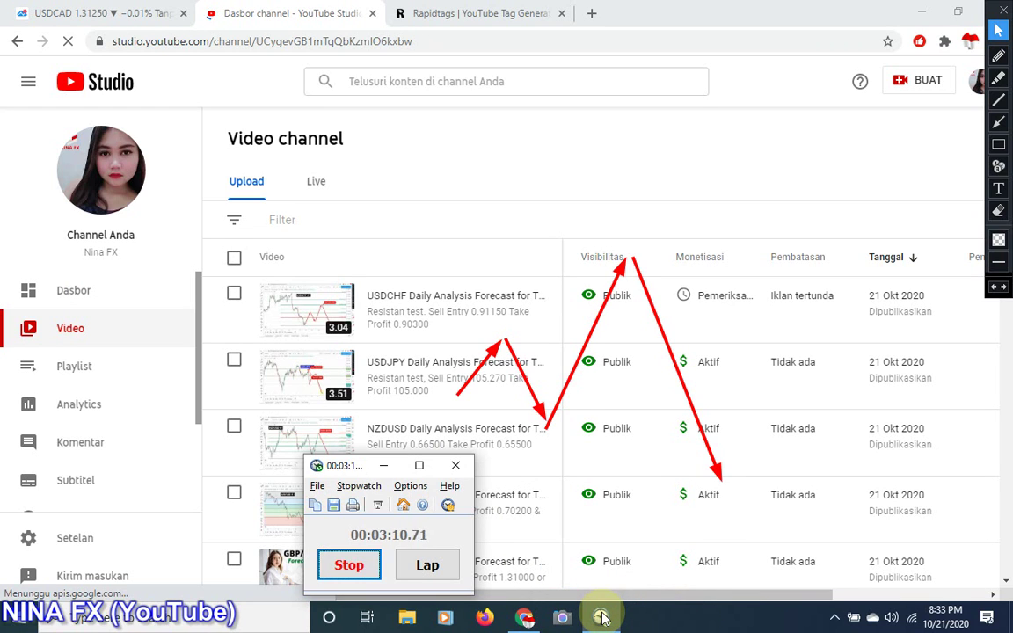
left_click(602, 618)
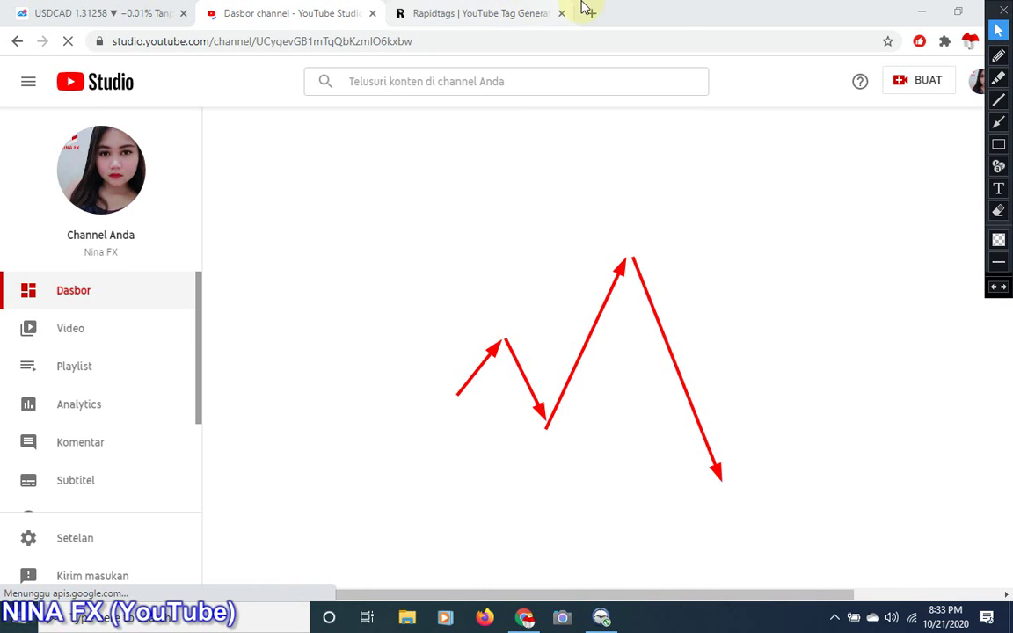
mouse_move(583, 8)
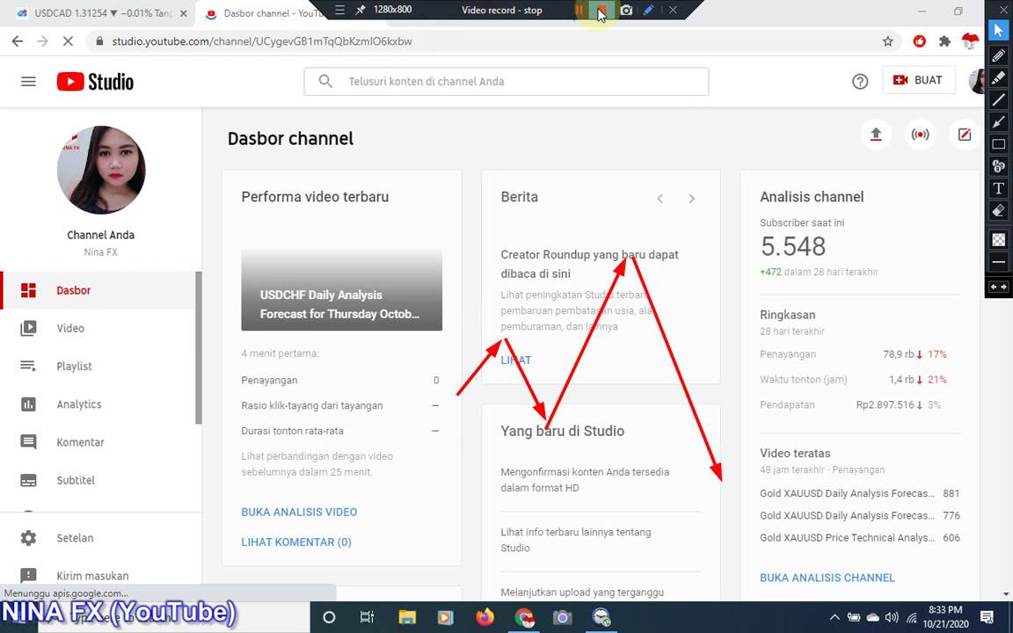